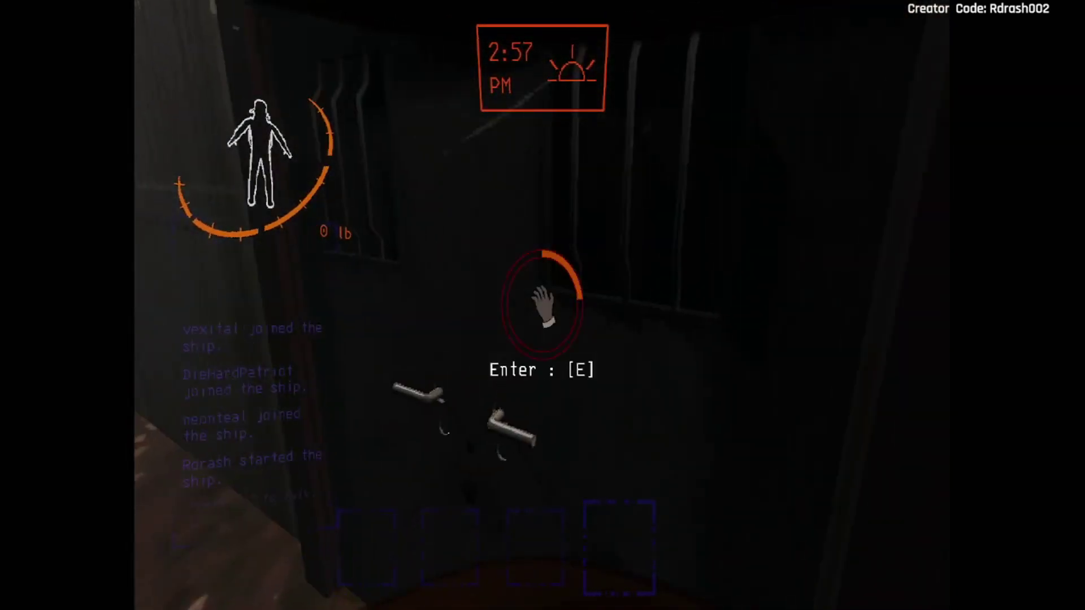
pyautogui.press('e')
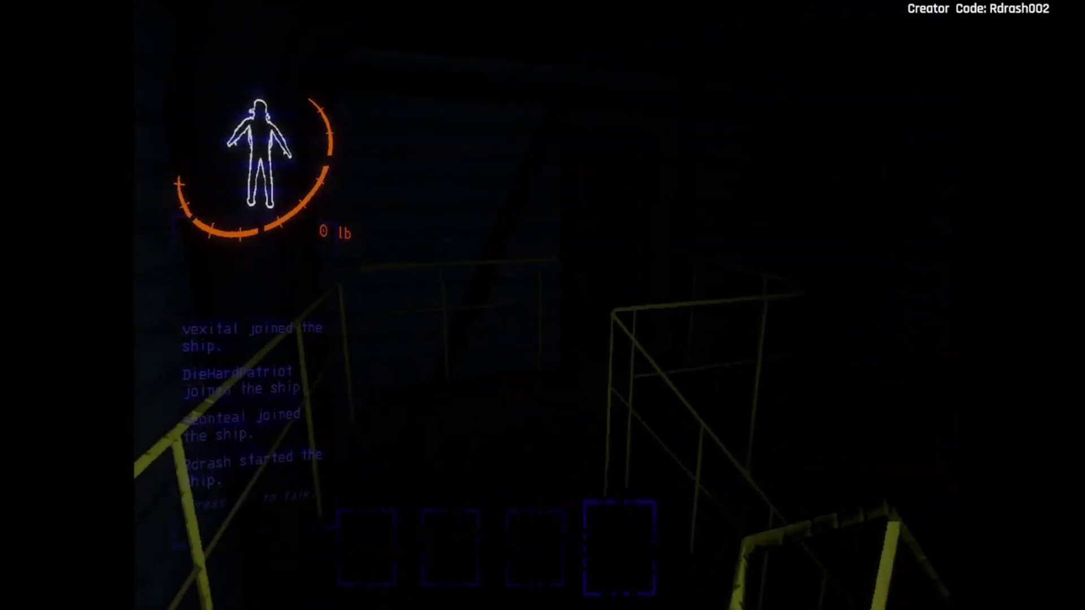
pyautogui.press('e')
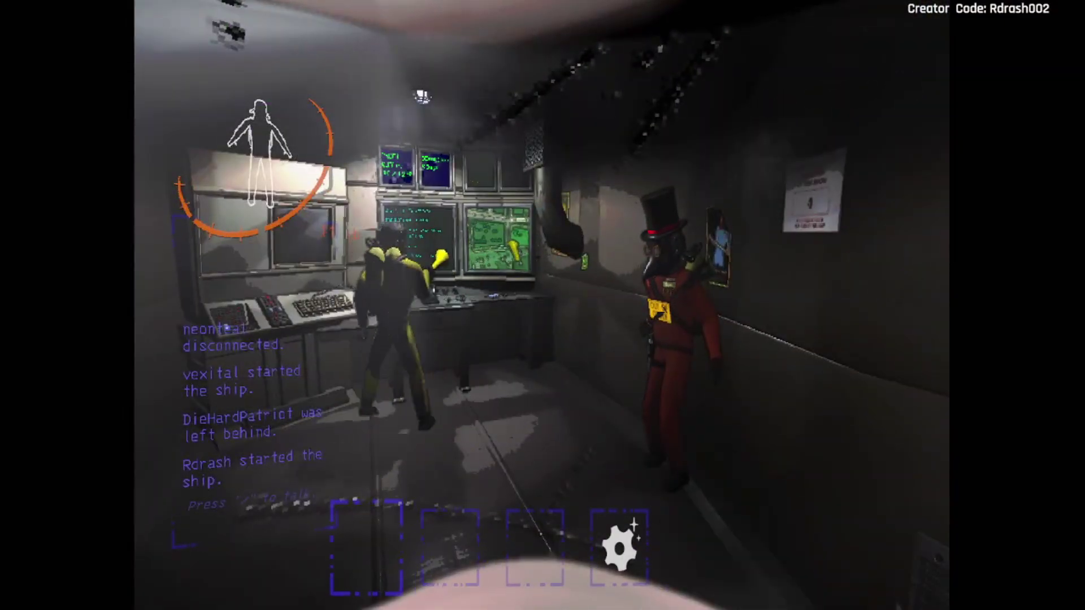
pyautogui.press('g')
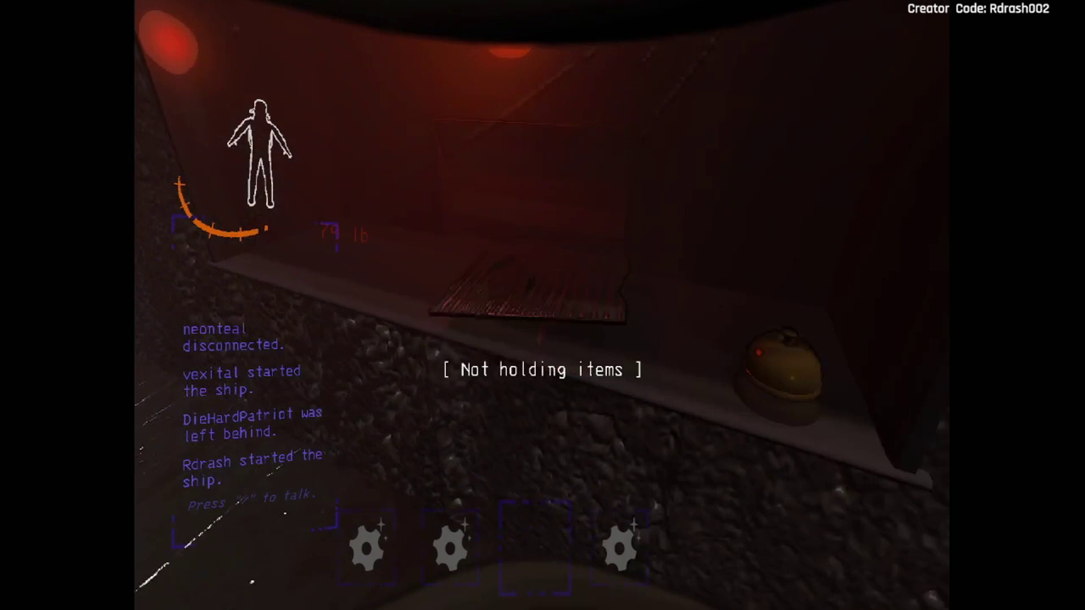
pyautogui.press('e')
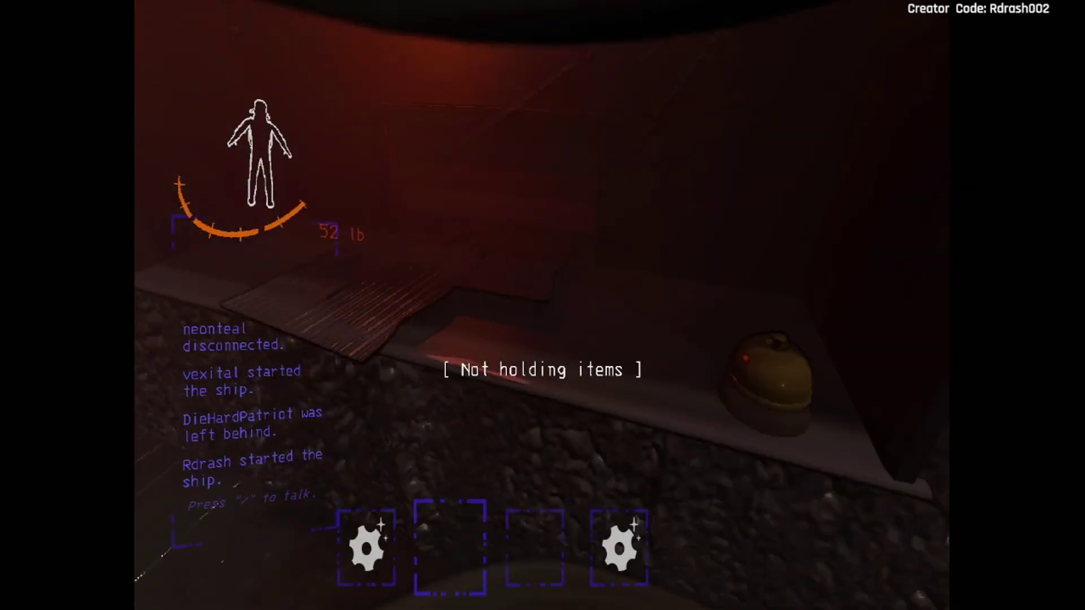
pyautogui.press('e')
pyautogui.scroll(-1, 543, 339)
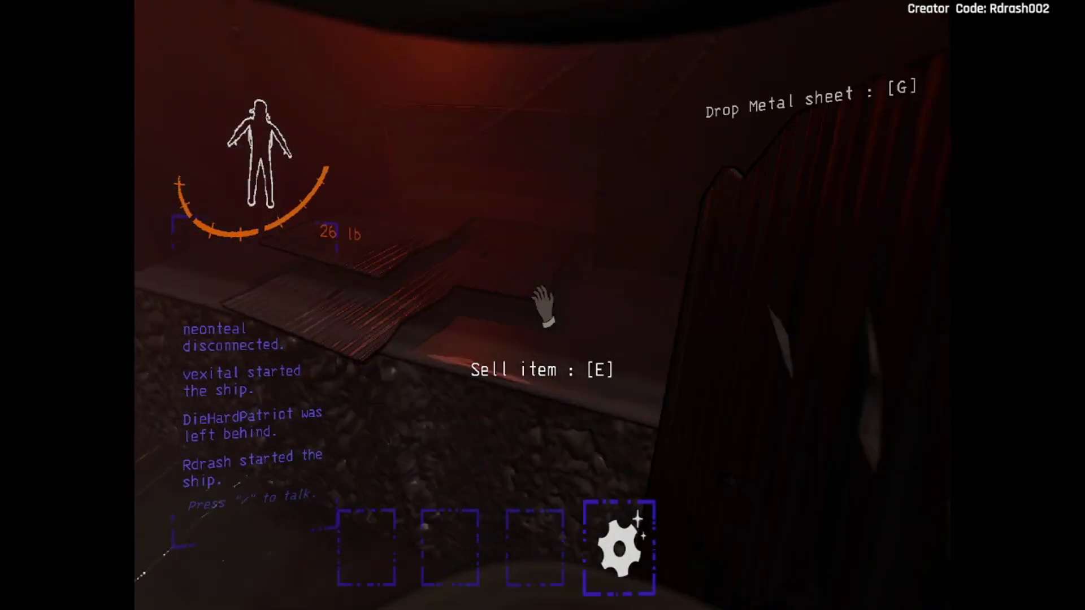
pyautogui.press('e')
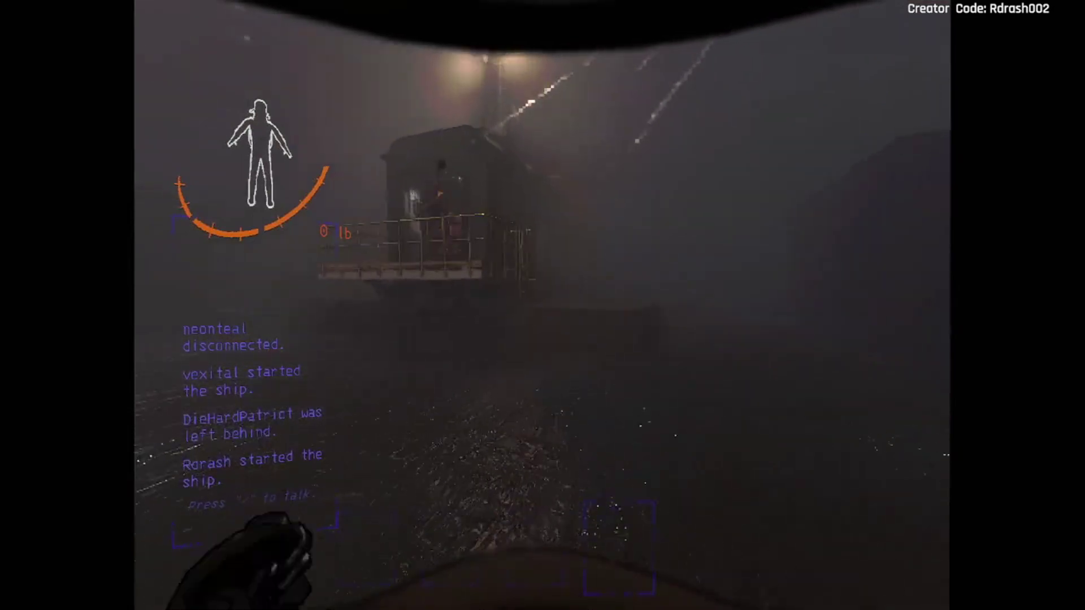
pyautogui.press('w')
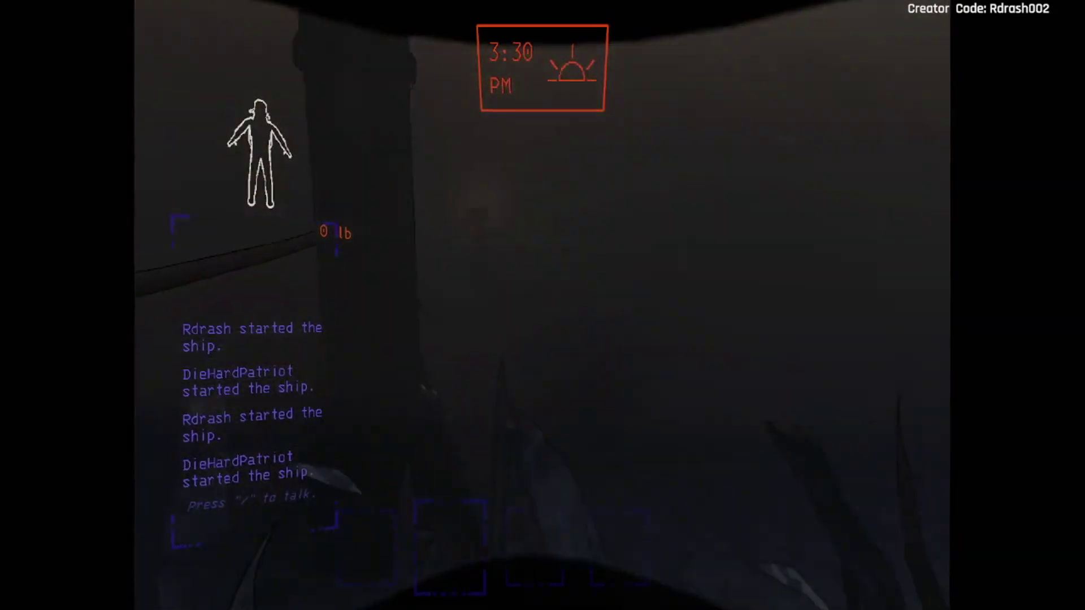
pyautogui.press('w')
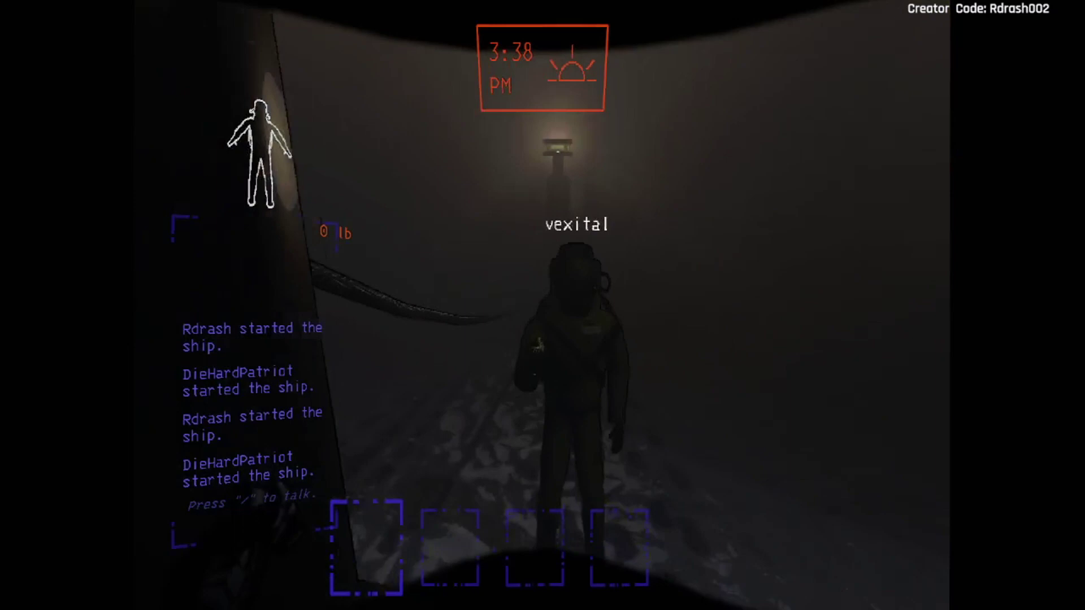
pyautogui.press('w')
pyautogui.press('w')
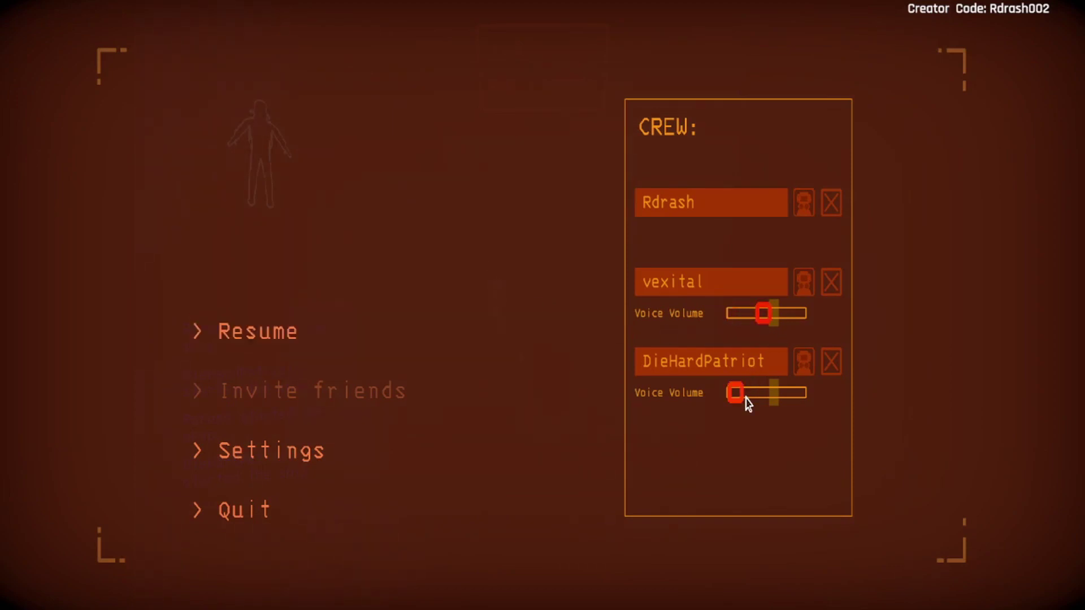
pyautogui.click(265, 336)
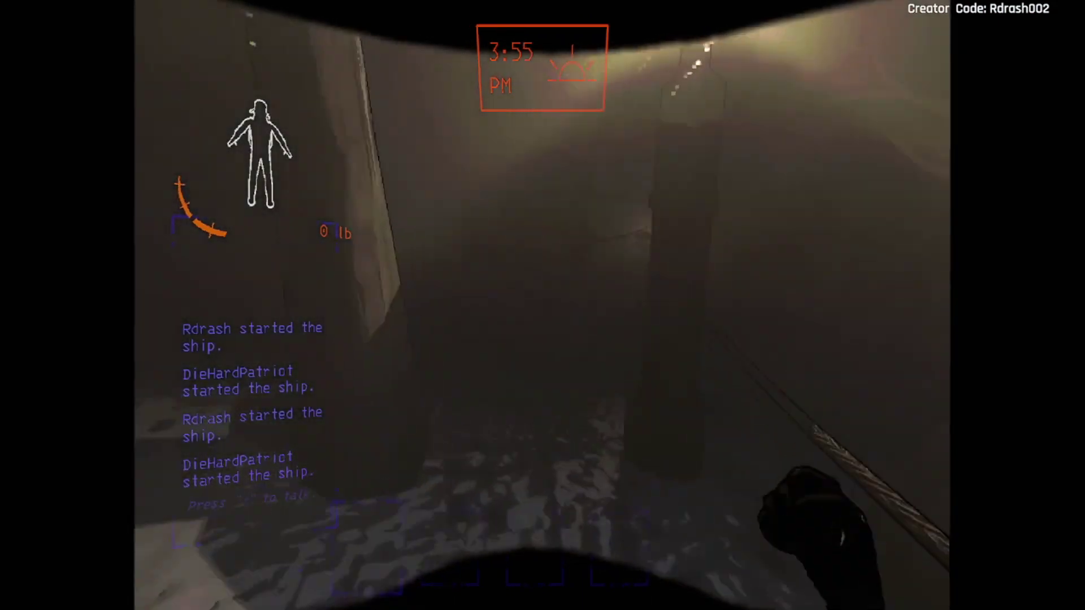
pyautogui.press('w')
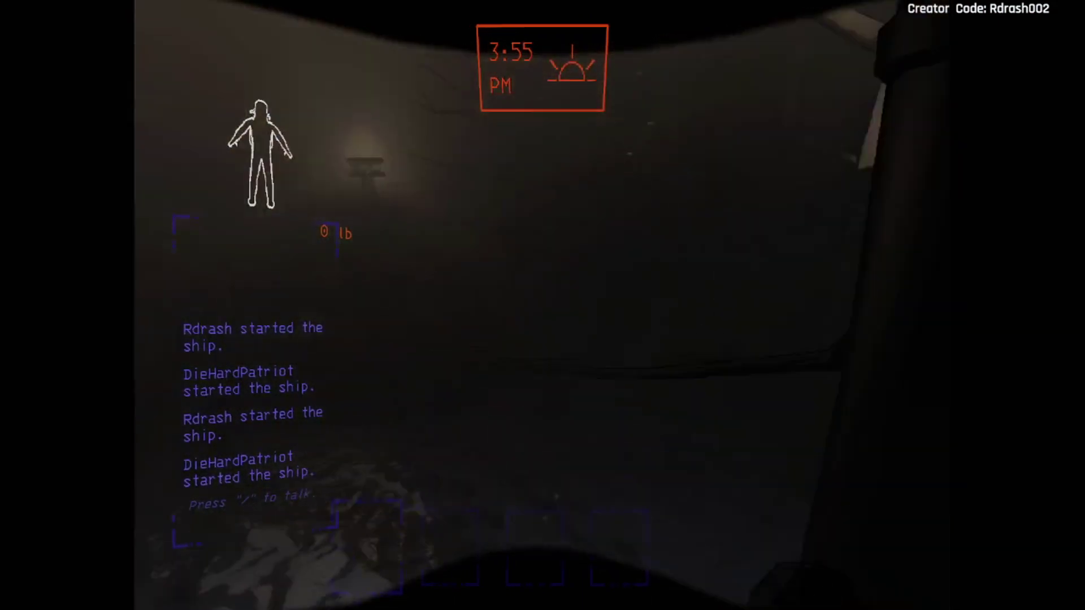
pyautogui.press('w')
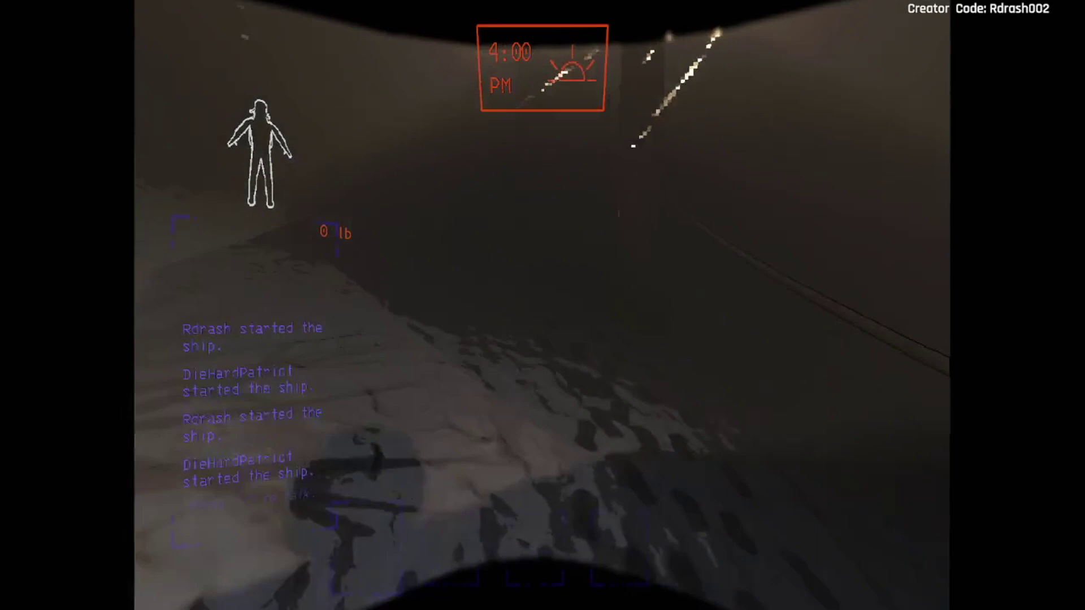
pyautogui.press('w')
pyautogui.rightClick(543, 306)
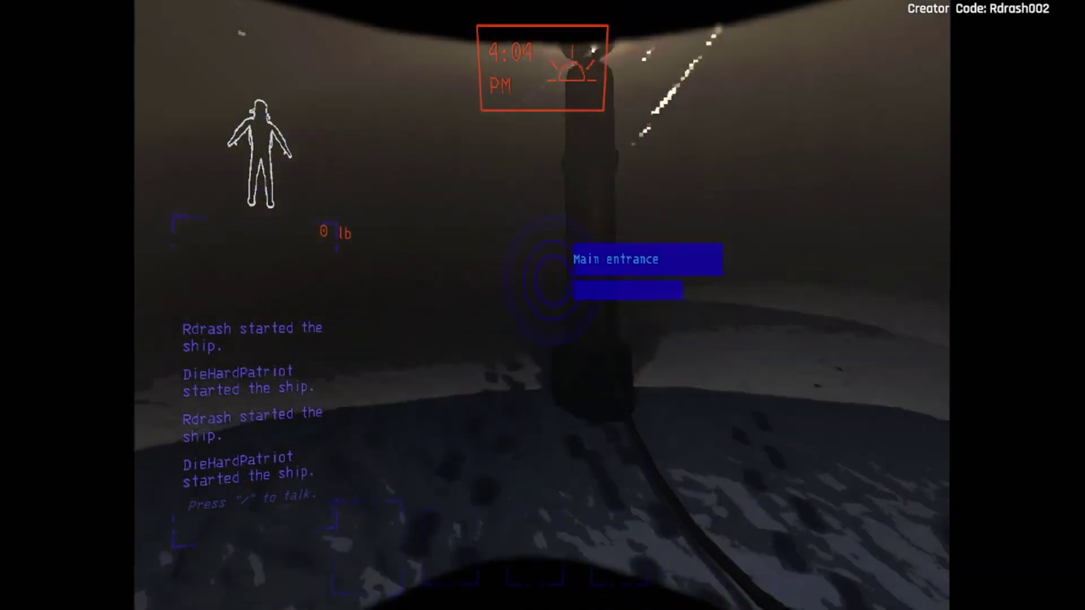
pyautogui.press('w')
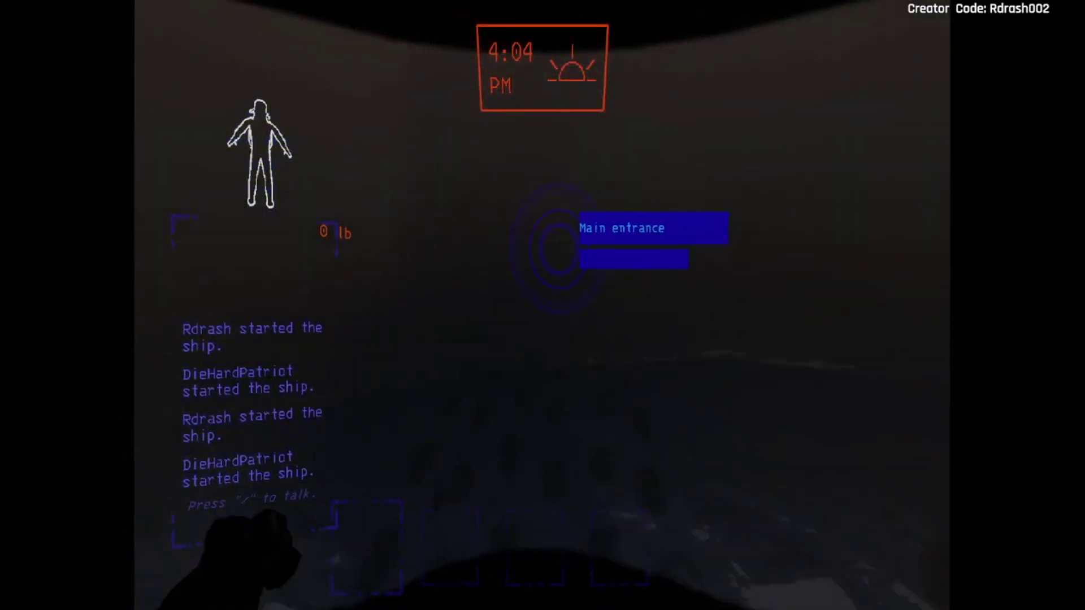
pyautogui.press('w')
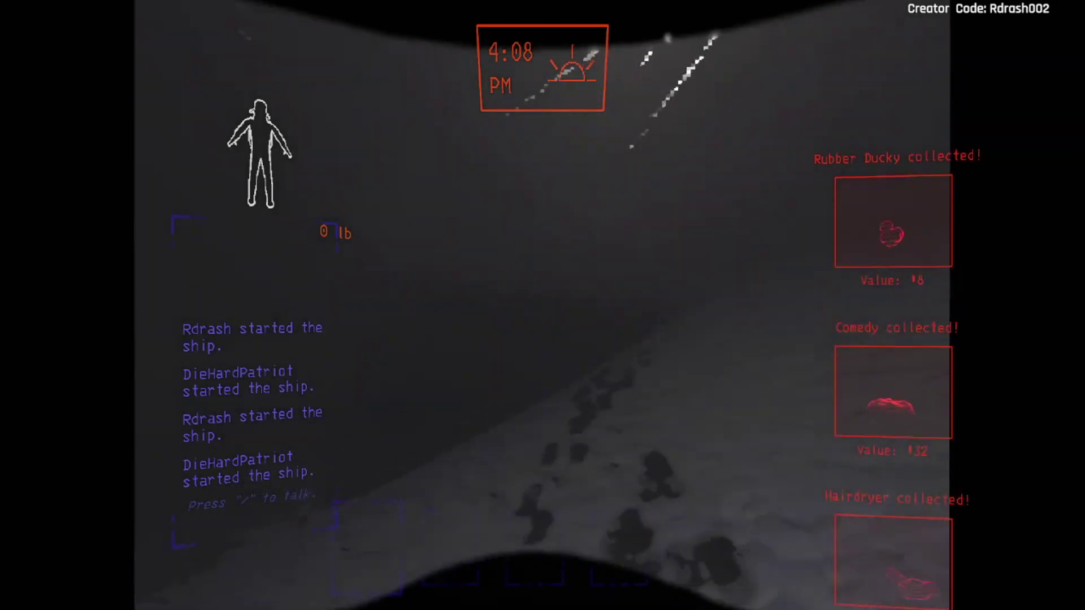
pyautogui.press('w')
pyautogui.rightClick(543, 305)
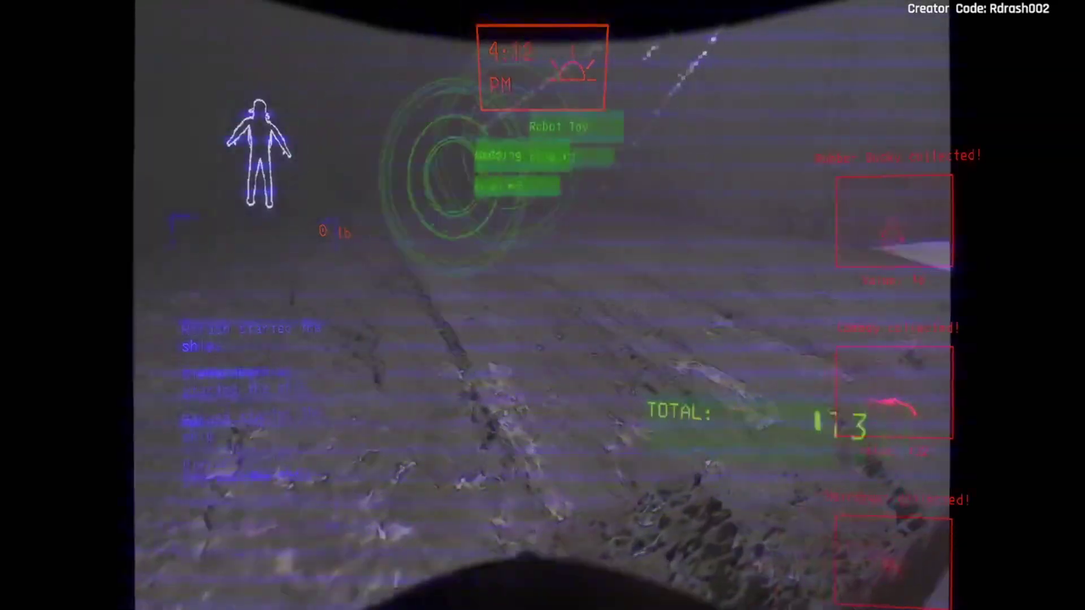
pyautogui.press('e')
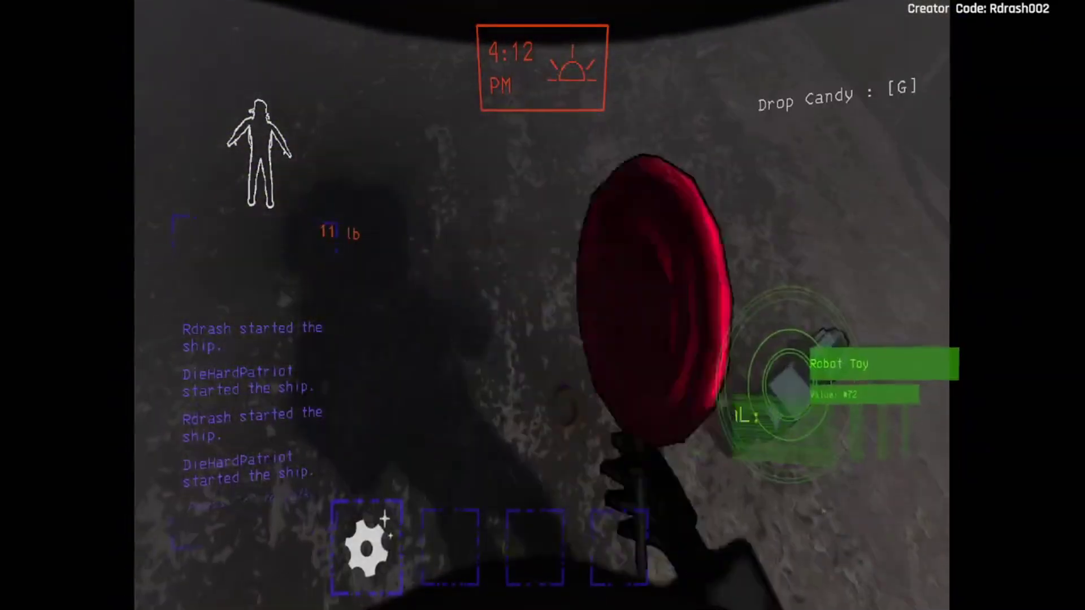
pyautogui.press('e')
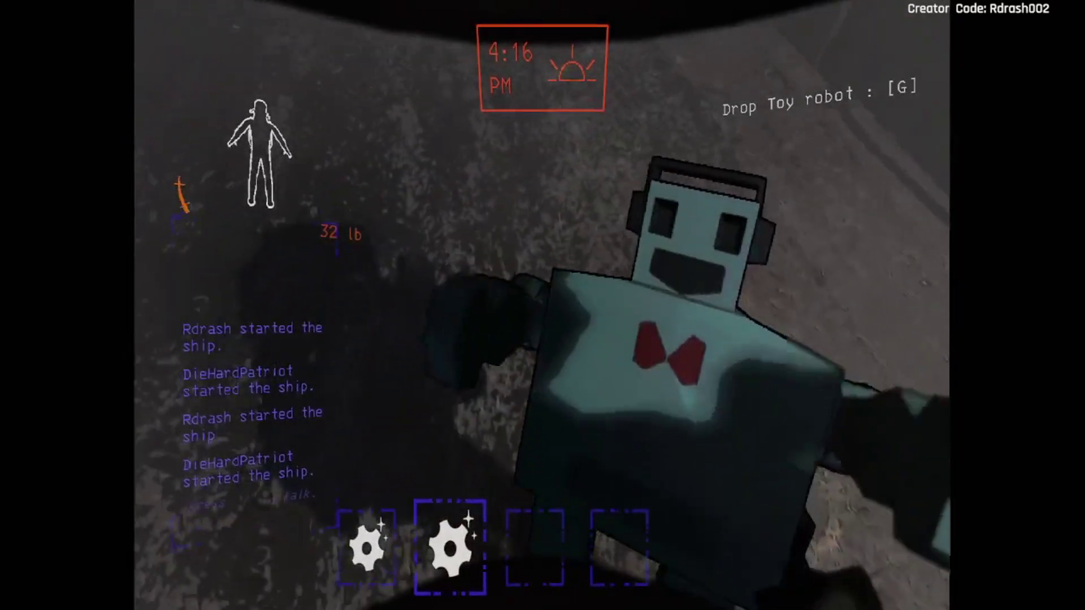
pyautogui.press('w')
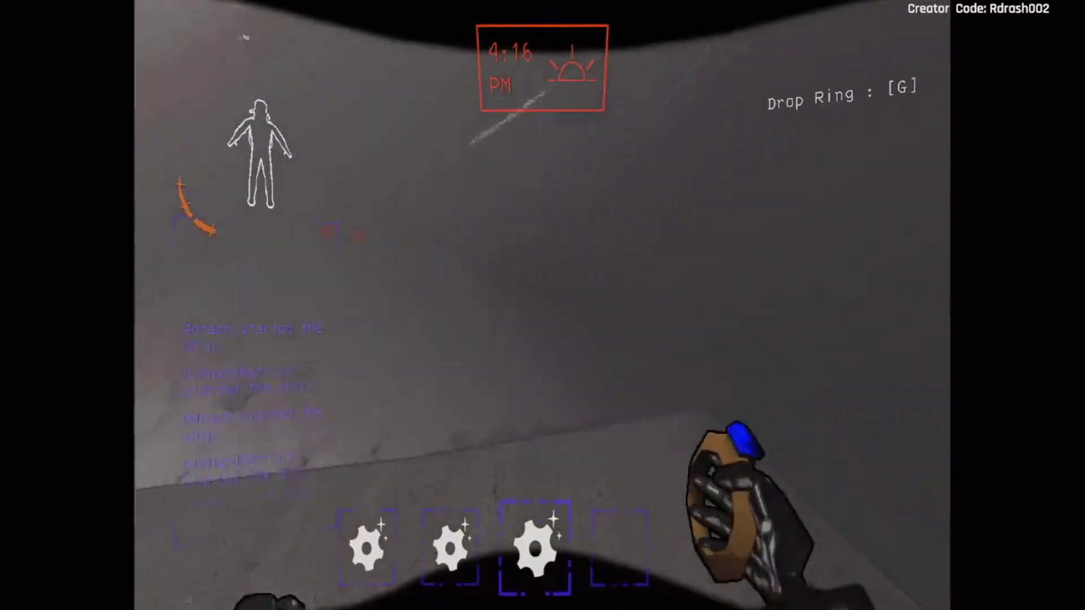
pyautogui.press('w')
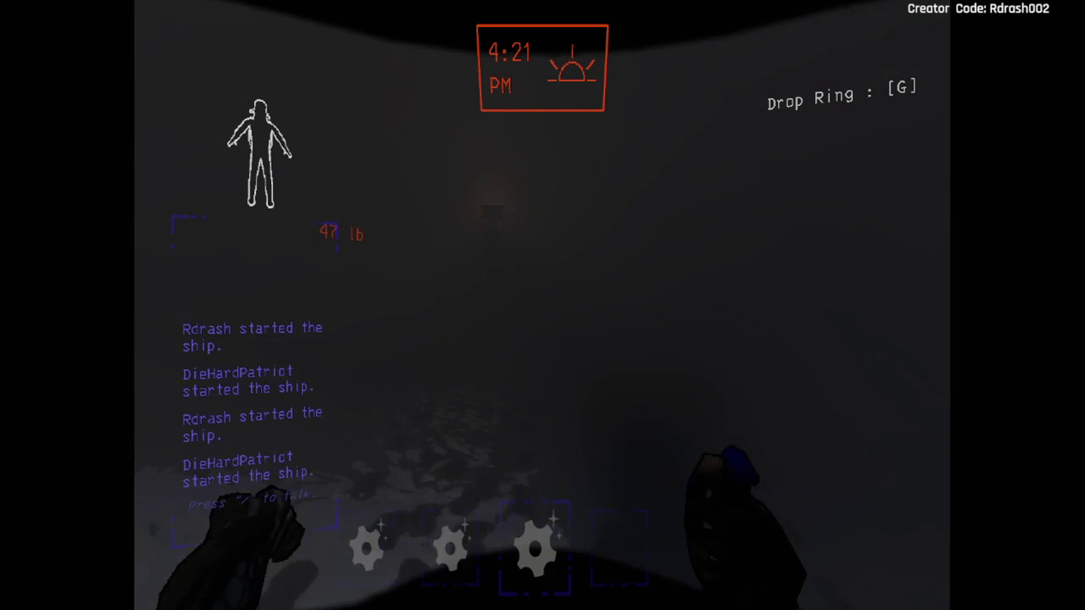
pyautogui.press('w')
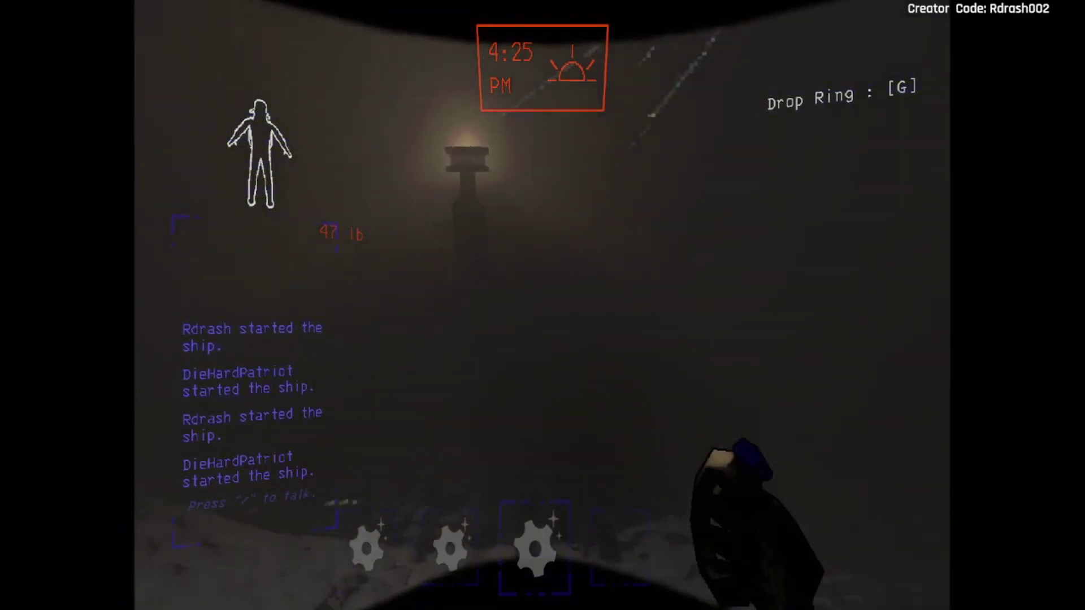
pyautogui.scroll(-1, 543, 305)
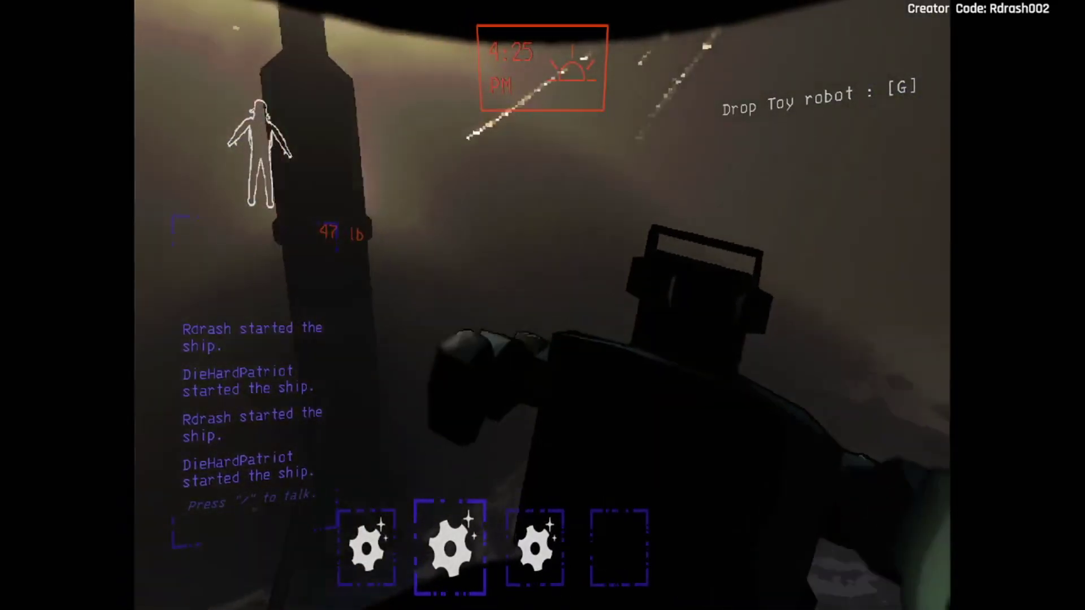
pyautogui.press('g')
pyautogui.press('e')
pyautogui.press('g')
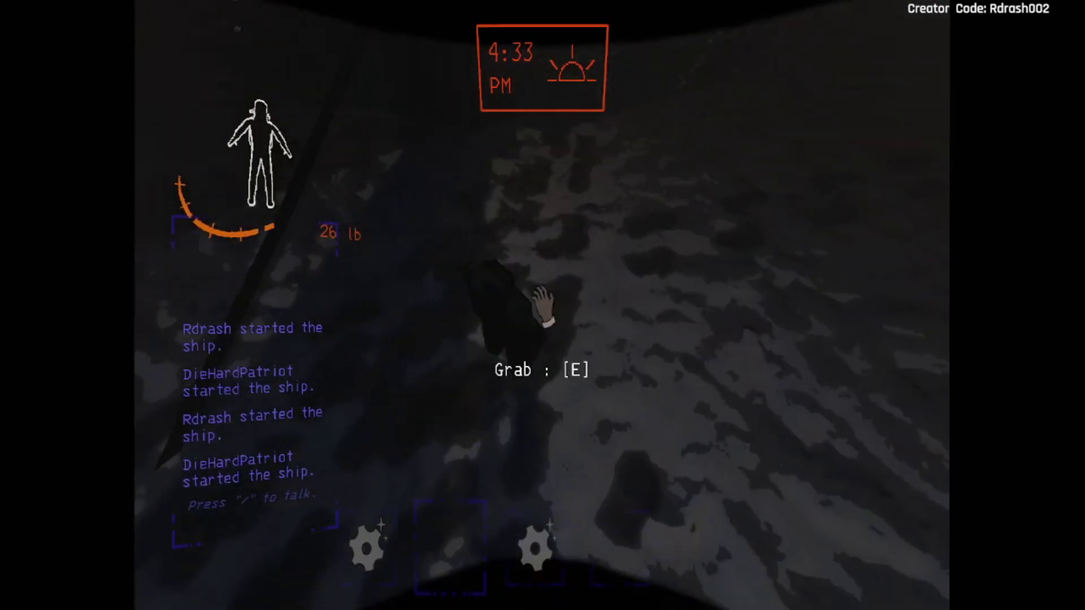
pyautogui.press('e')
pyautogui.press('e')
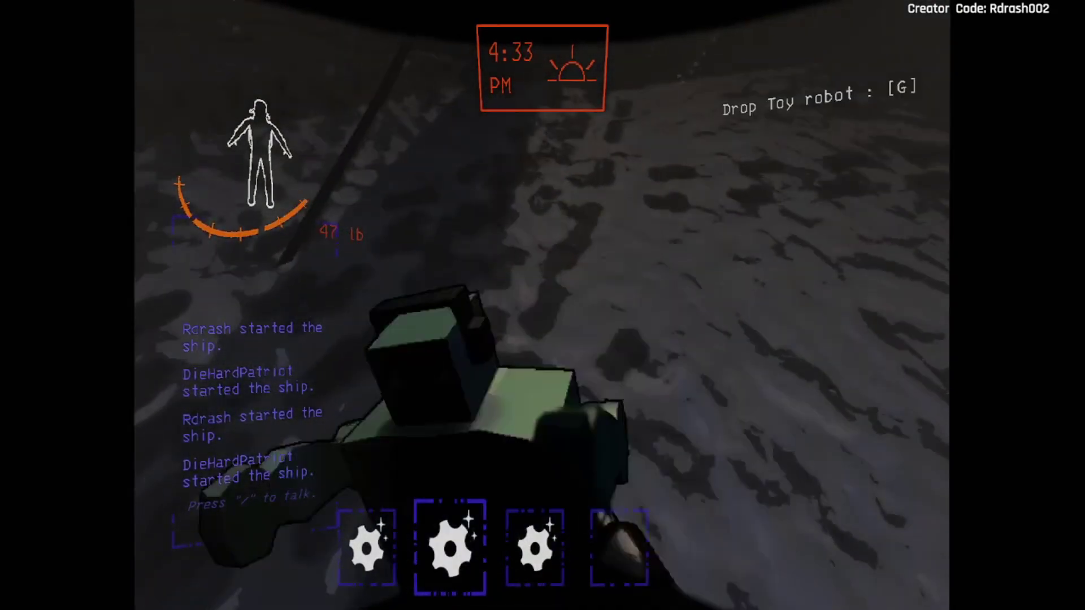
pyautogui.press('g')
pyautogui.press('e')
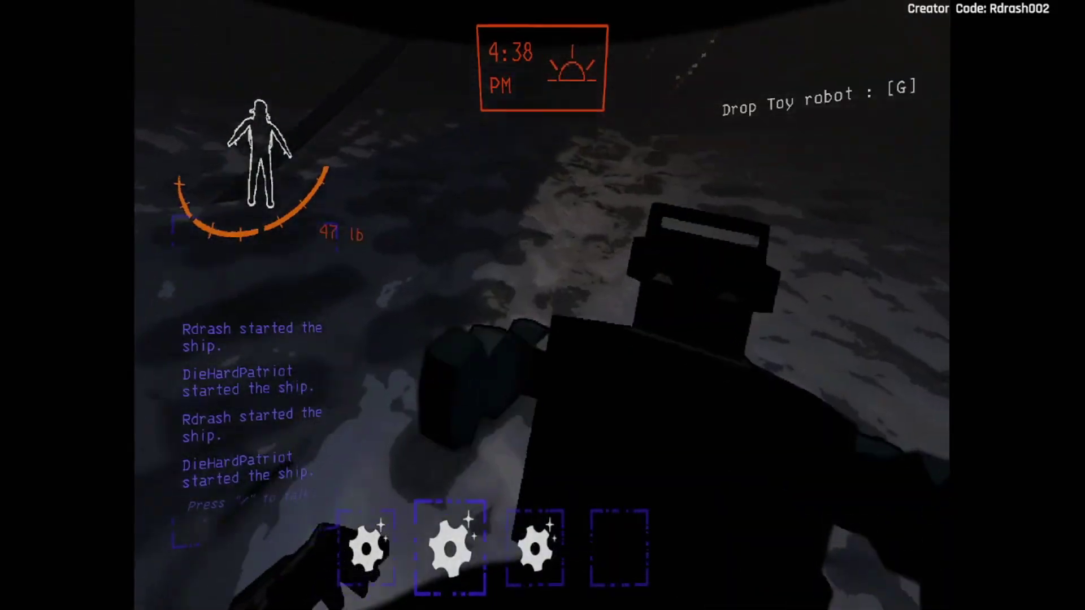
pyautogui.press('g')
pyautogui.press('e')
pyautogui.press('g')
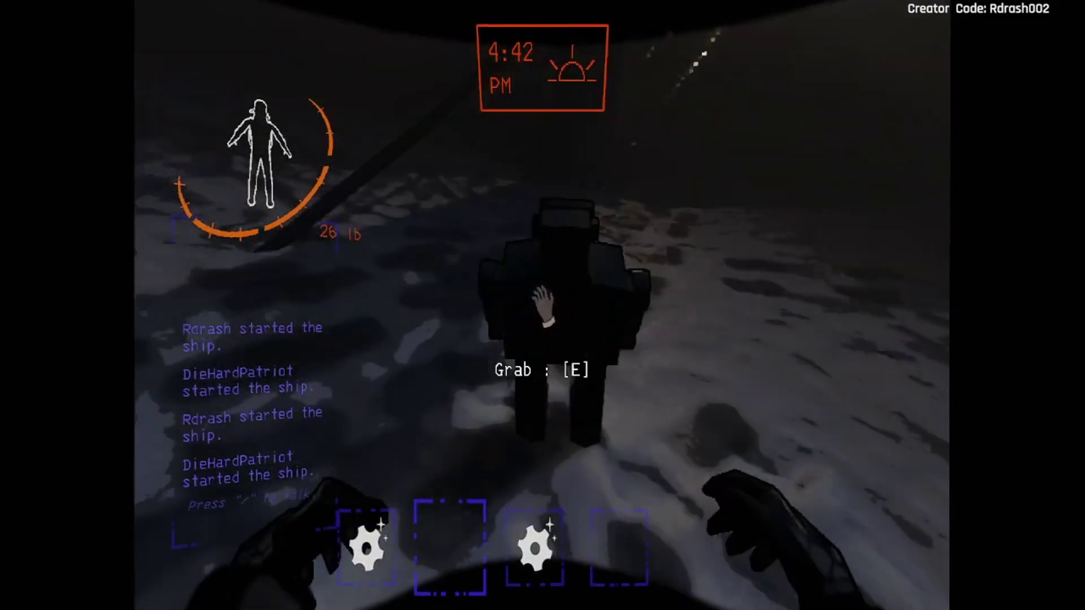
pyautogui.press('g')
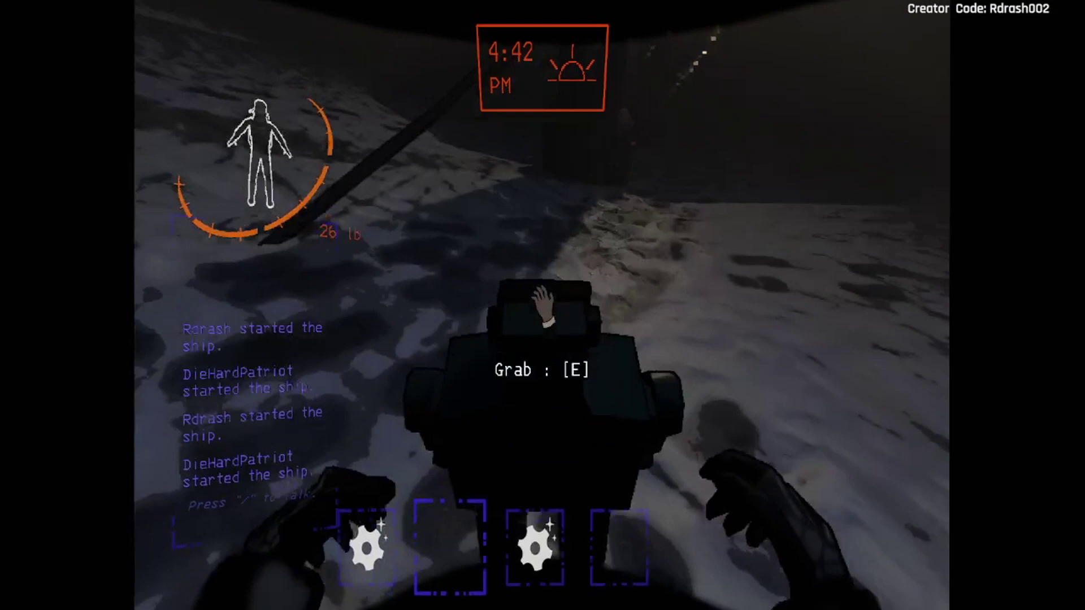
pyautogui.press('e')
pyautogui.press('g')
pyautogui.press('e')
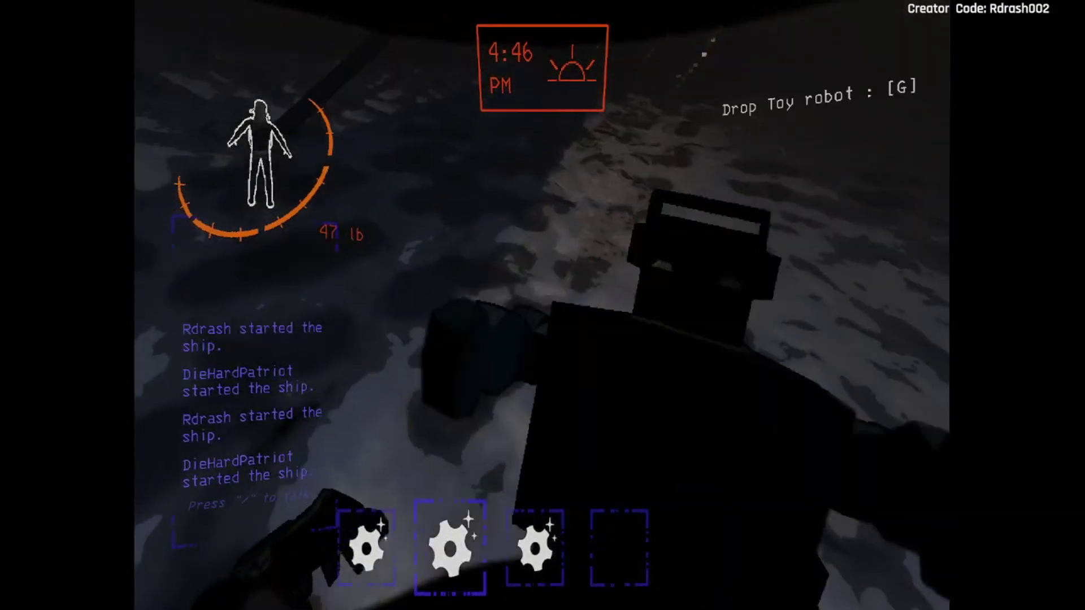
pyautogui.press('g')
pyautogui.press('e')
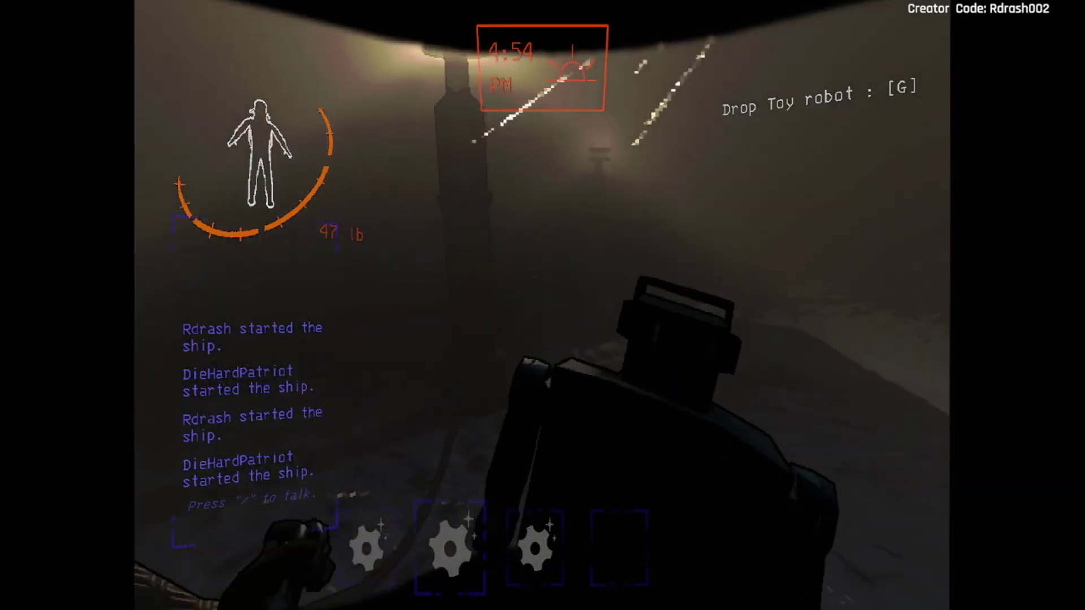
pyautogui.scroll(1, 544, 305)
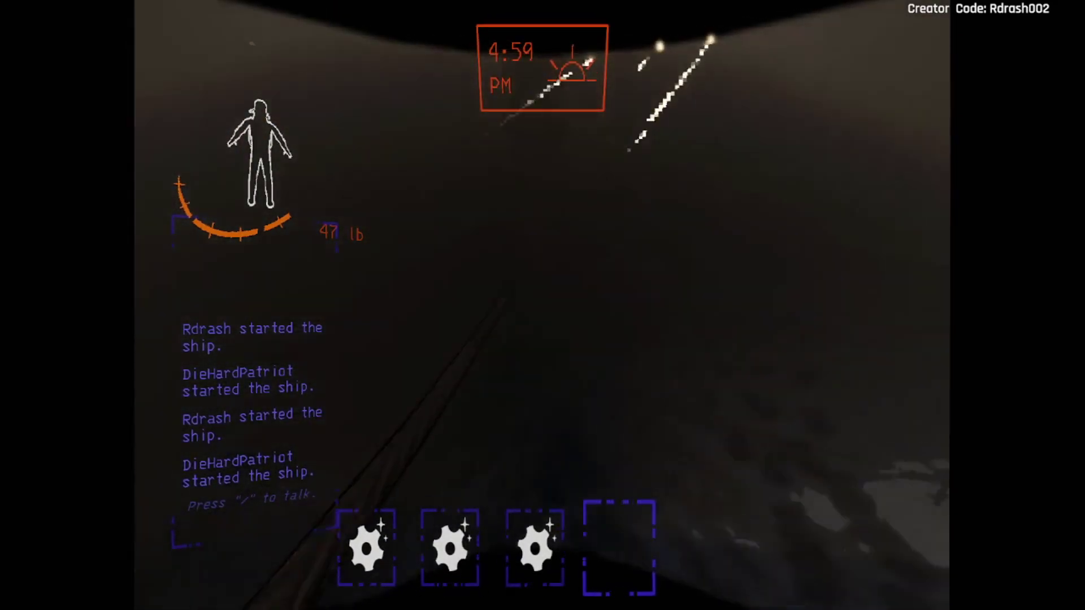
pyautogui.scroll(-2, 542, 305)
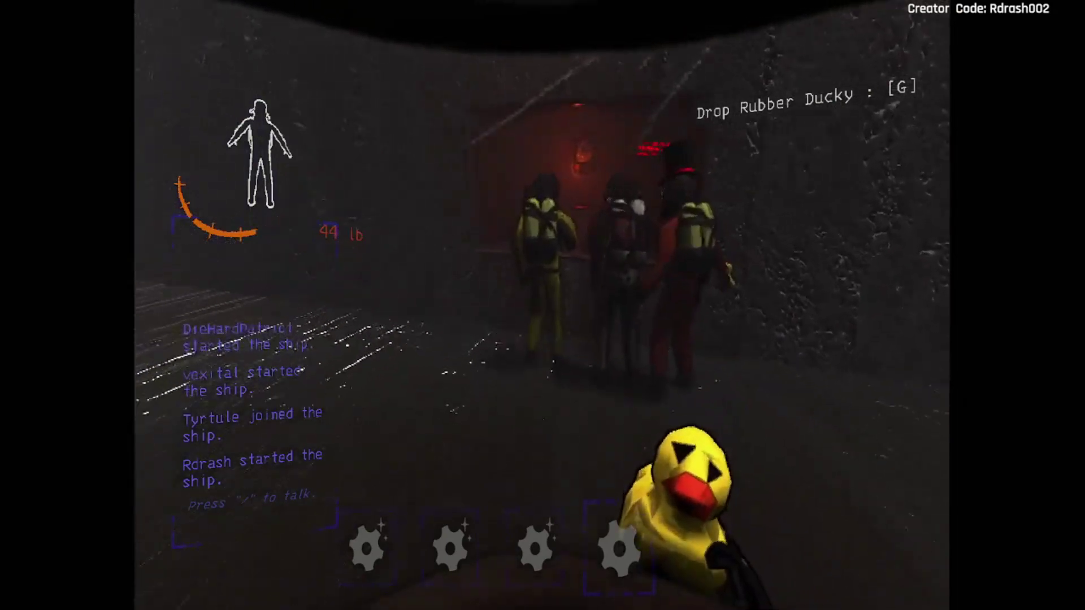
pyautogui.press('e')
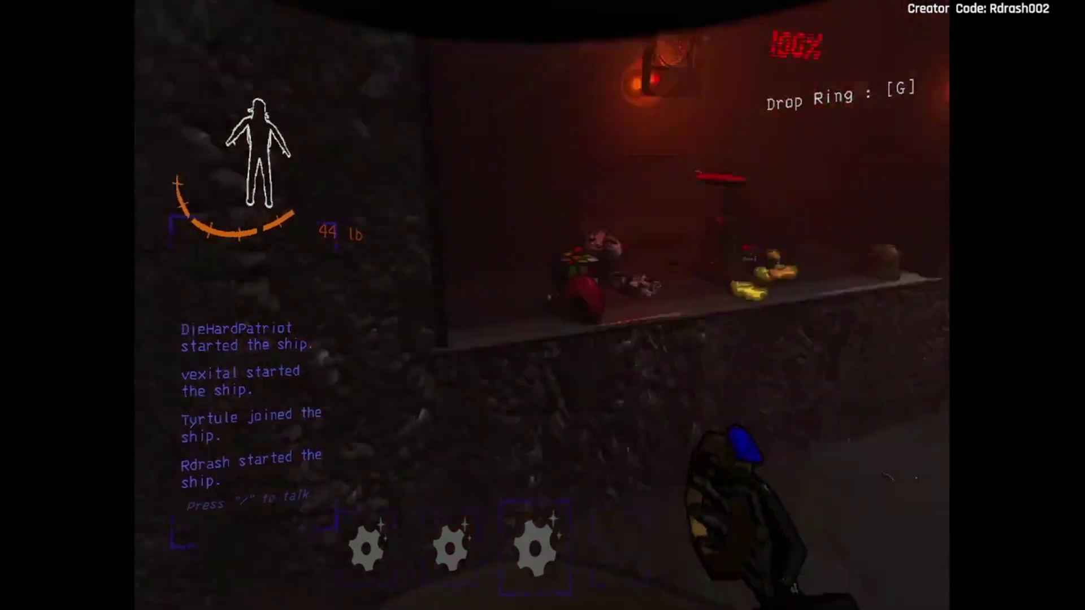
pyautogui.scroll(-1, 543, 305)
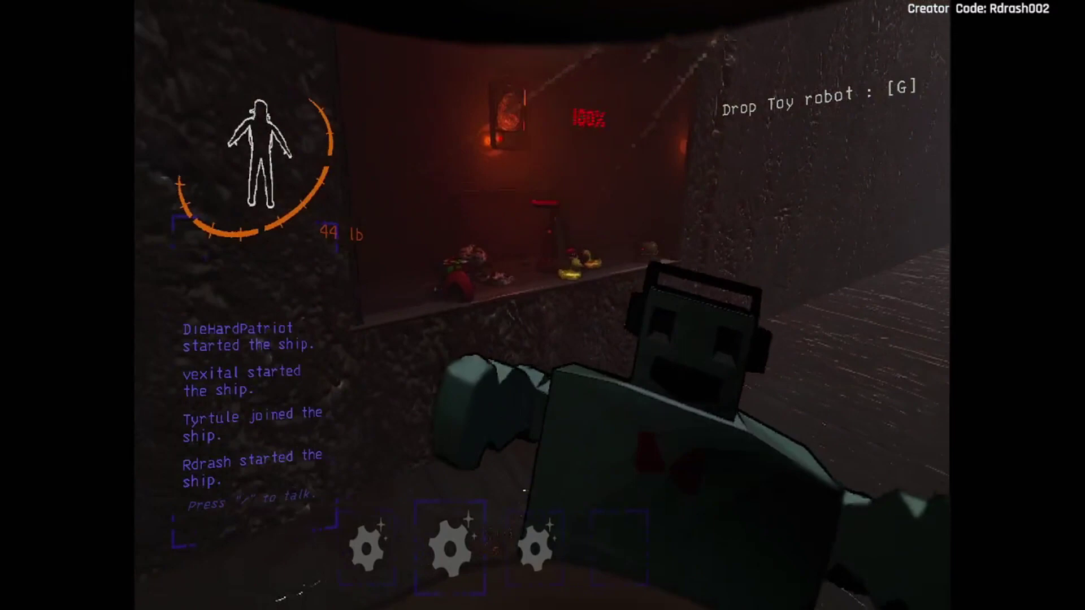
pyautogui.scroll(1, 542, 306)
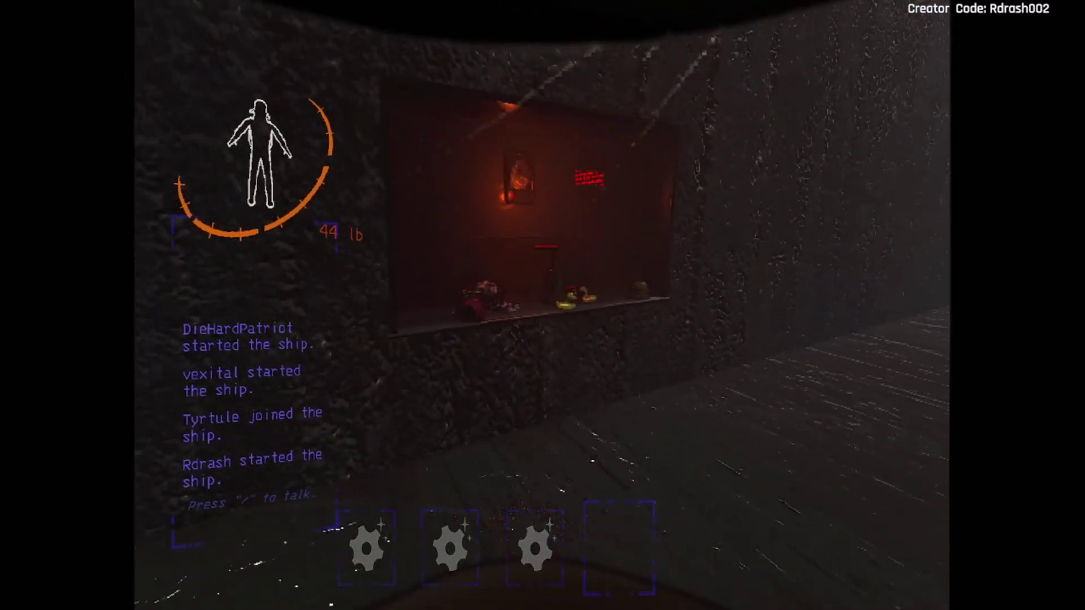
pyautogui.press('1')
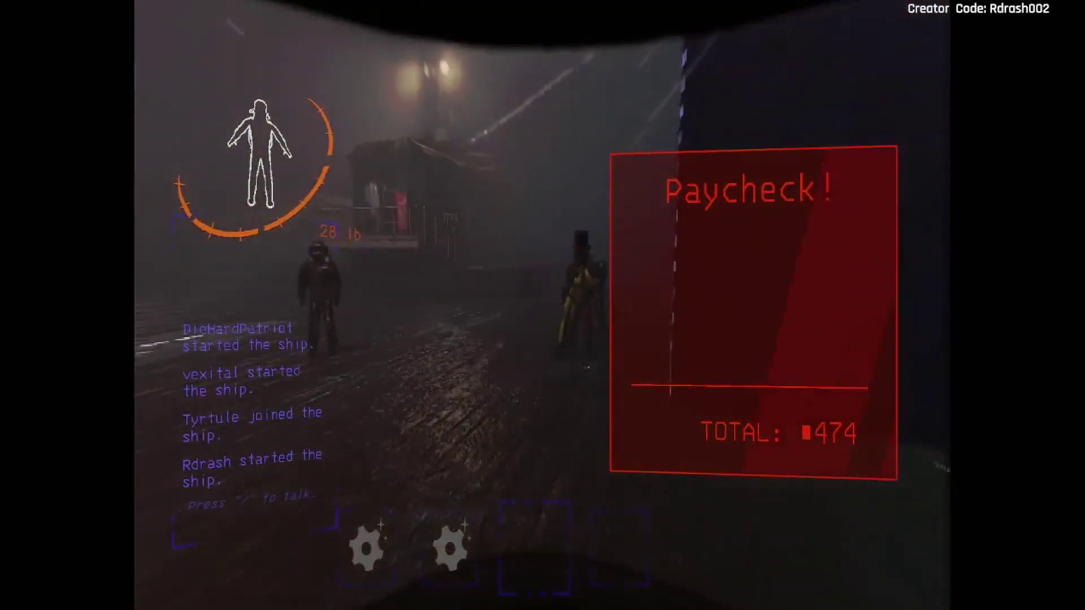
pyautogui.press('e')
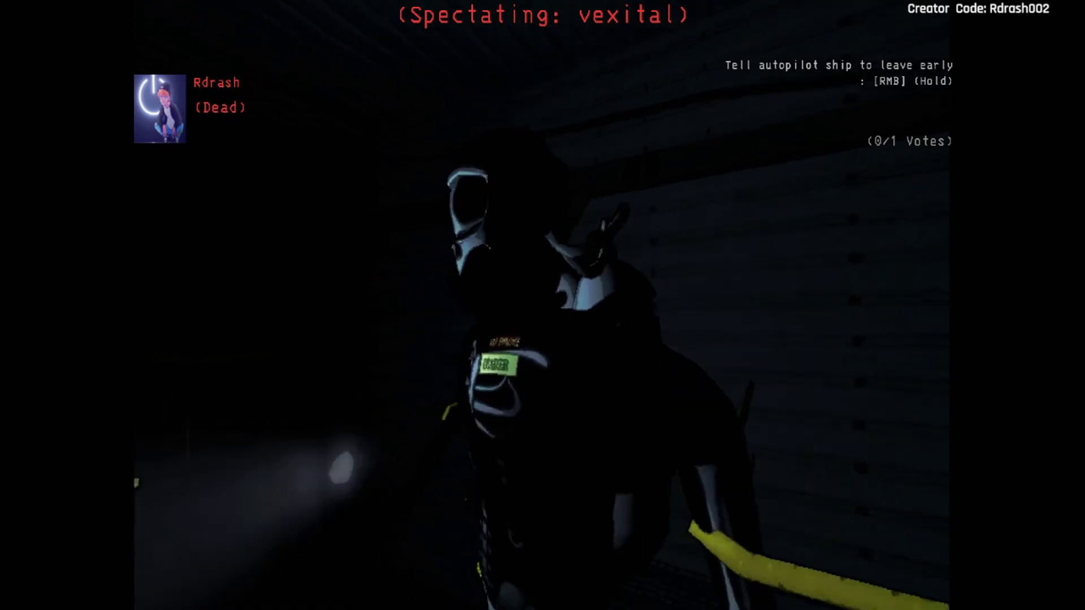
pyautogui.click(543, 306)
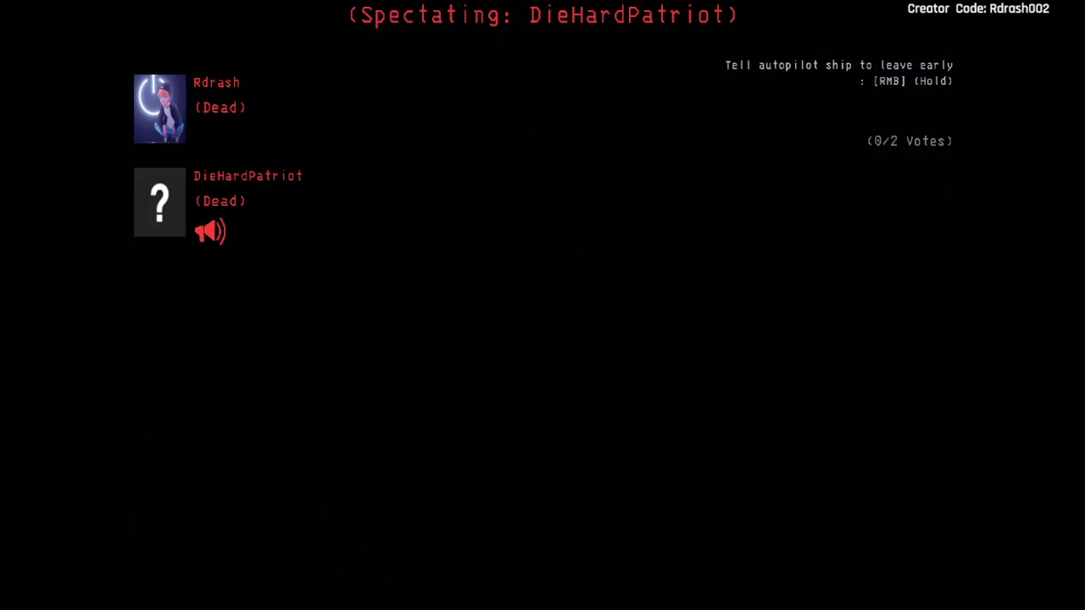
pyautogui.click(543, 305)
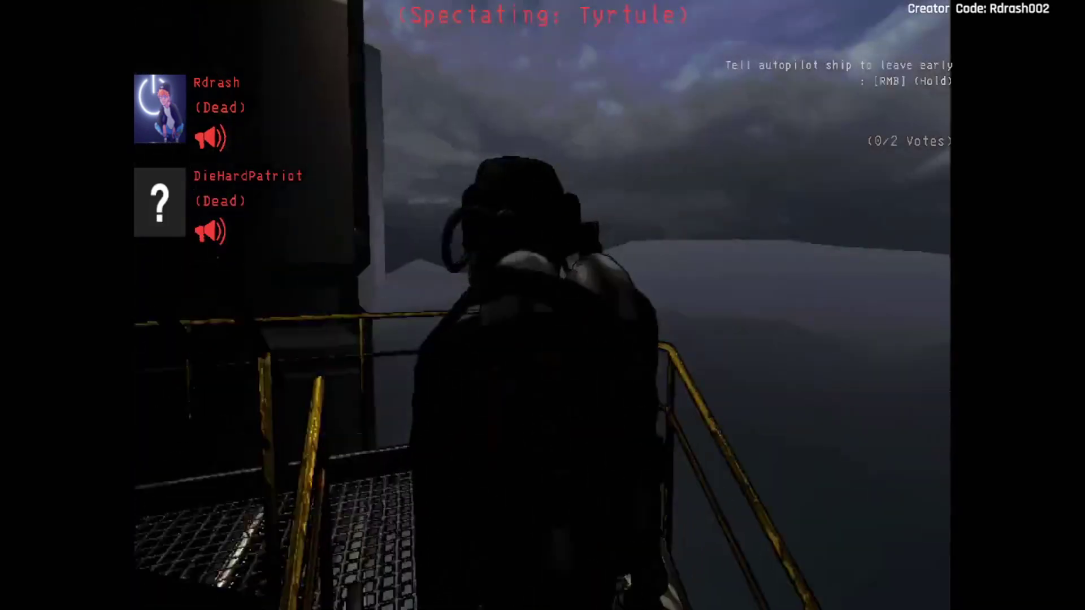
pyautogui.press('Escape')
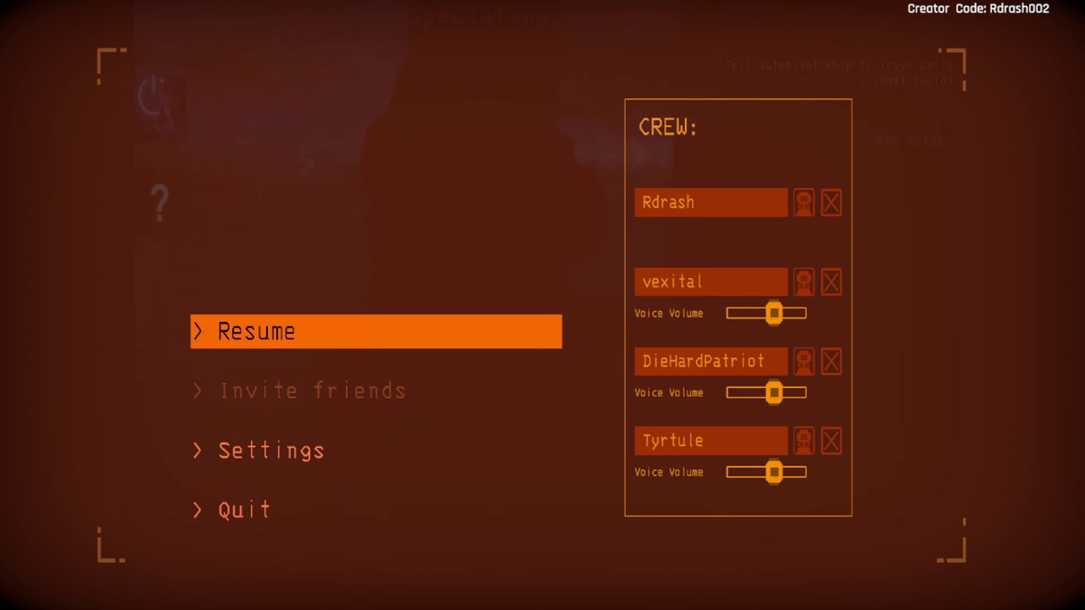
pyautogui.press('Escape')
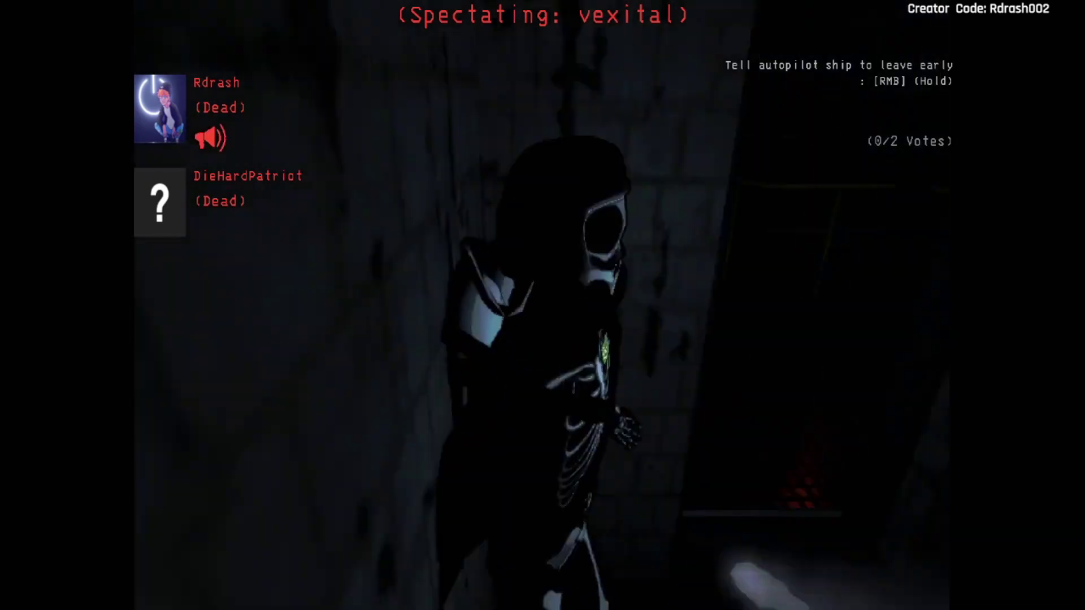
pyautogui.press('Escape')
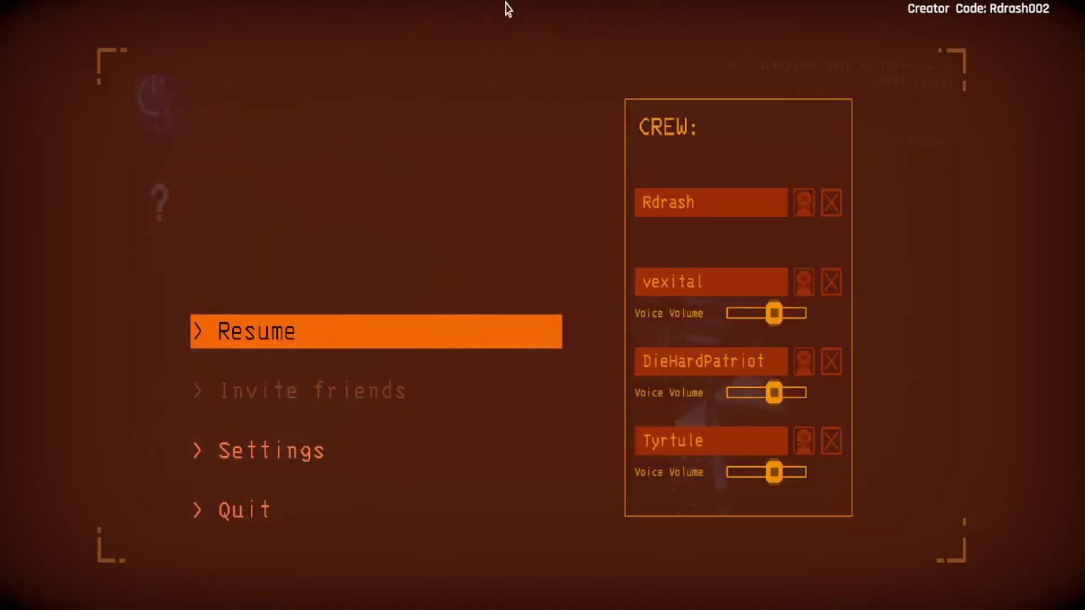
pyautogui.press('Escape')
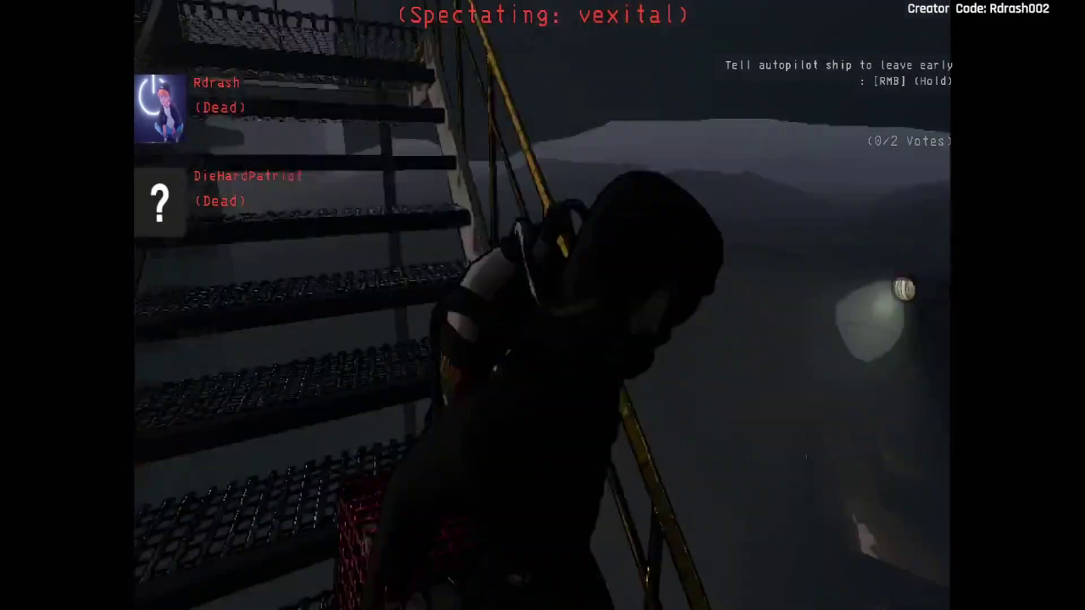
pyautogui.click(543, 305)
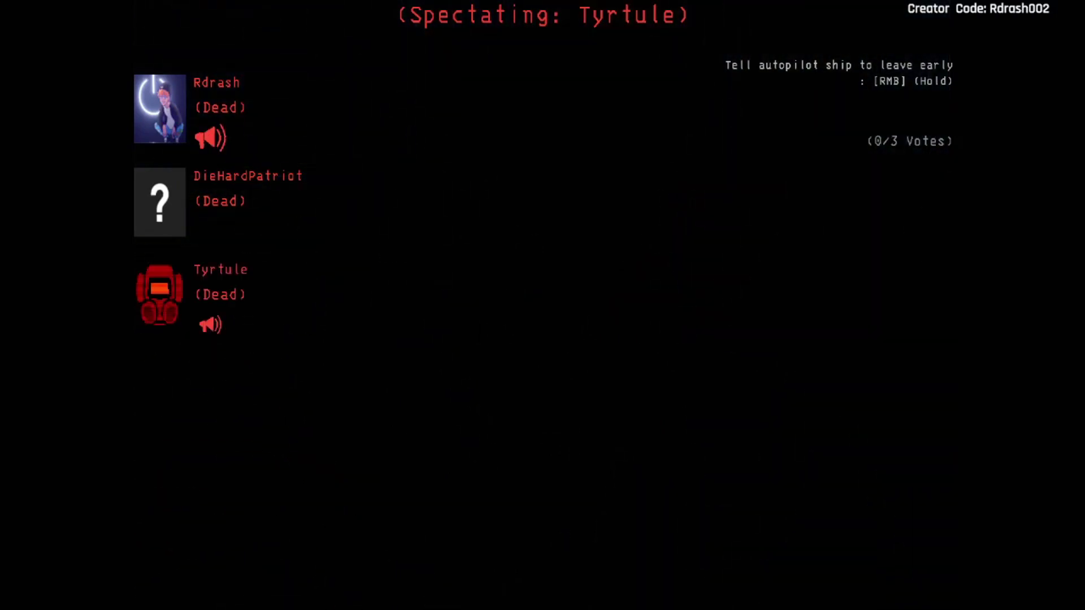
pyautogui.click(543, 305)
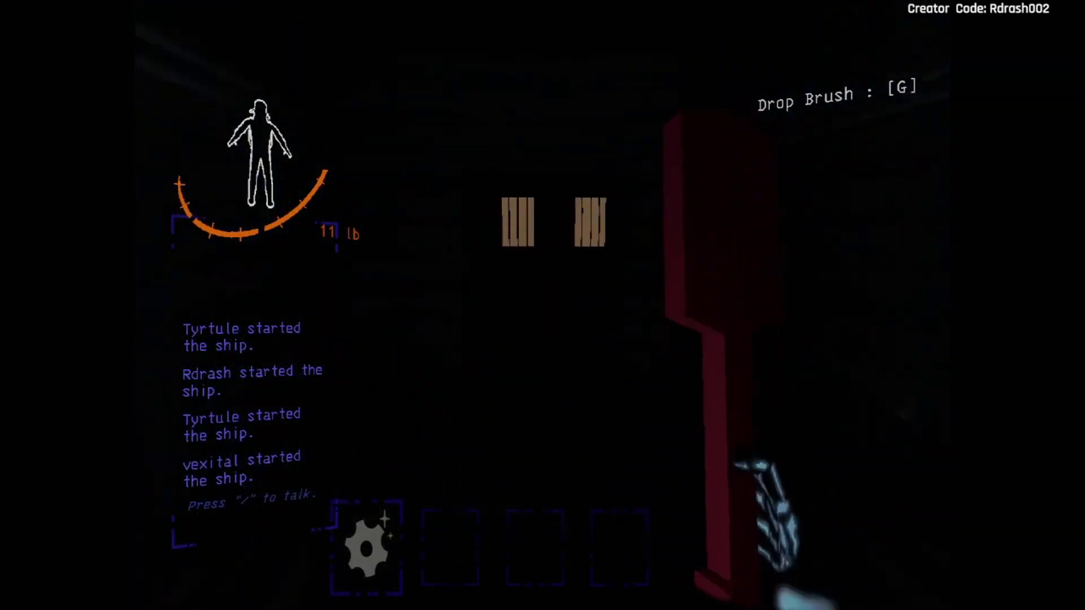
pyautogui.press('e')
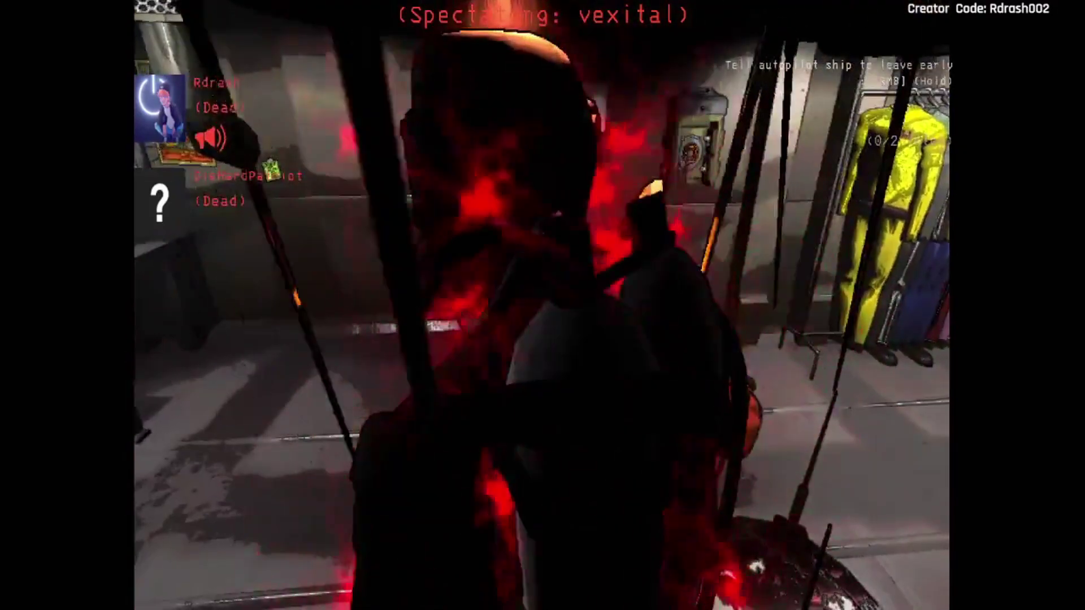
pyautogui.click(543, 306)
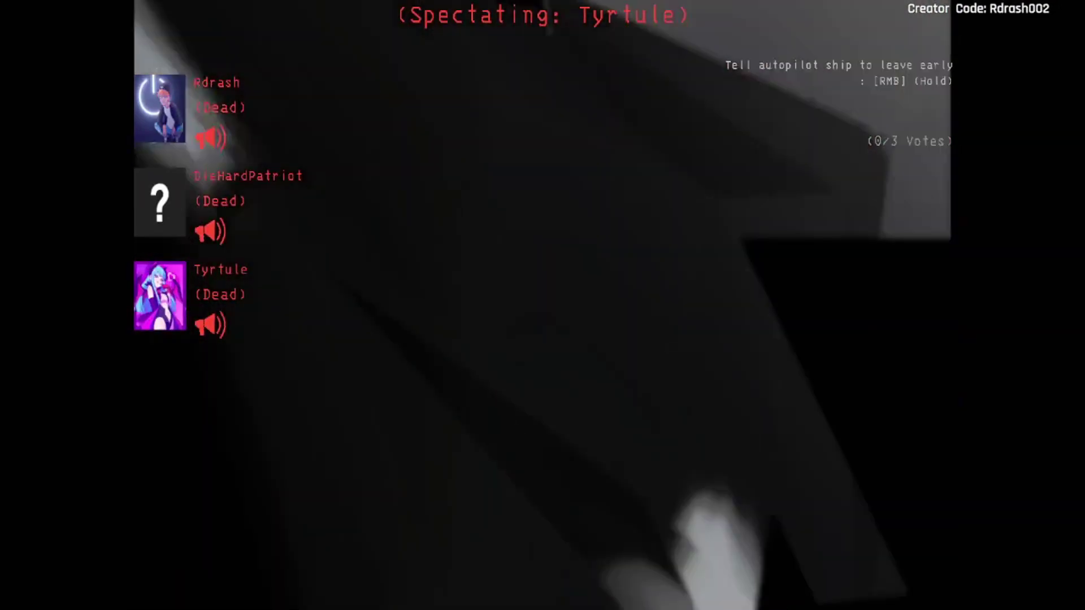
pyautogui.click(544, 305)
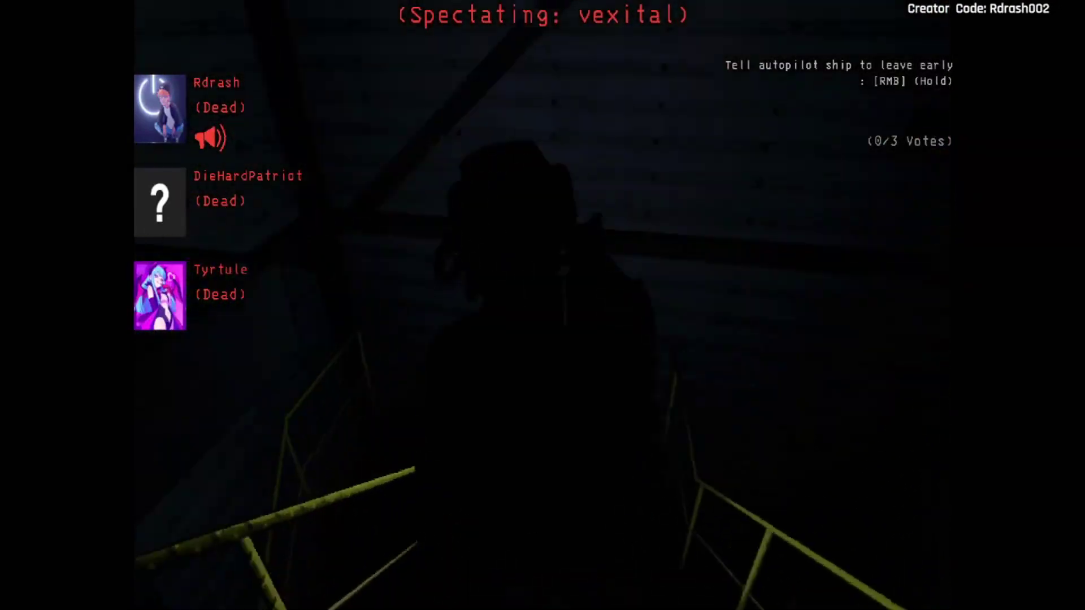